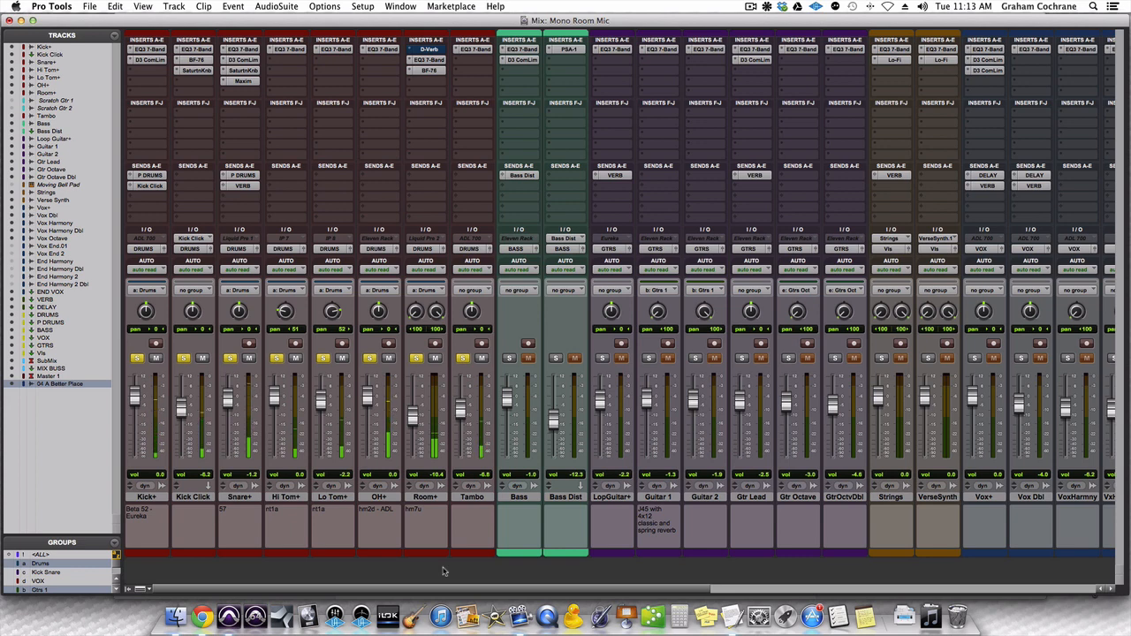
- Play back the soloed drums and compare the sound with the D-Verb insert on Room+ active and bypassed
key(space)
super+click(431, 51)
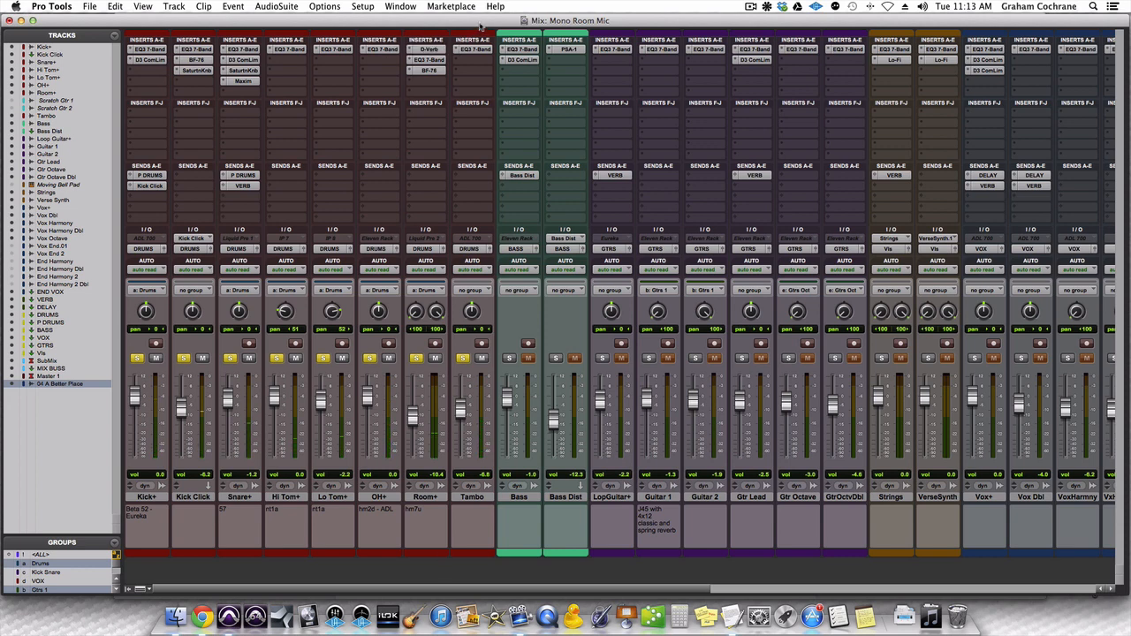
key(space)
super+click(433, 49)
super+click(437, 49)
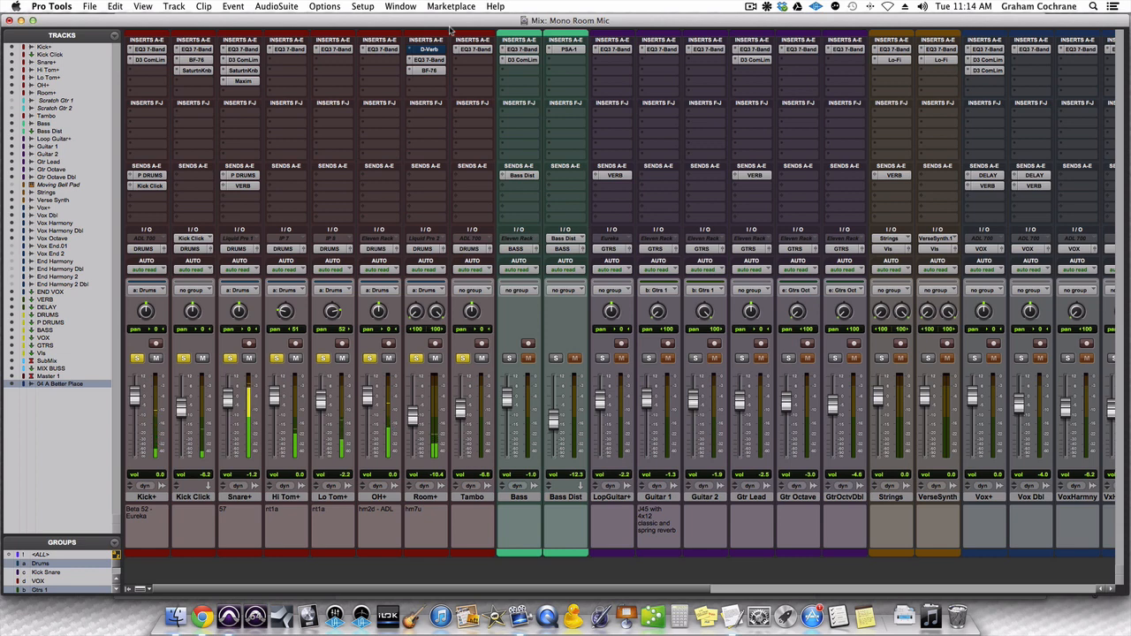
- Inspect the Snare+ track's VERB send and the D-Verb settings on the VERB track
click(244, 186)
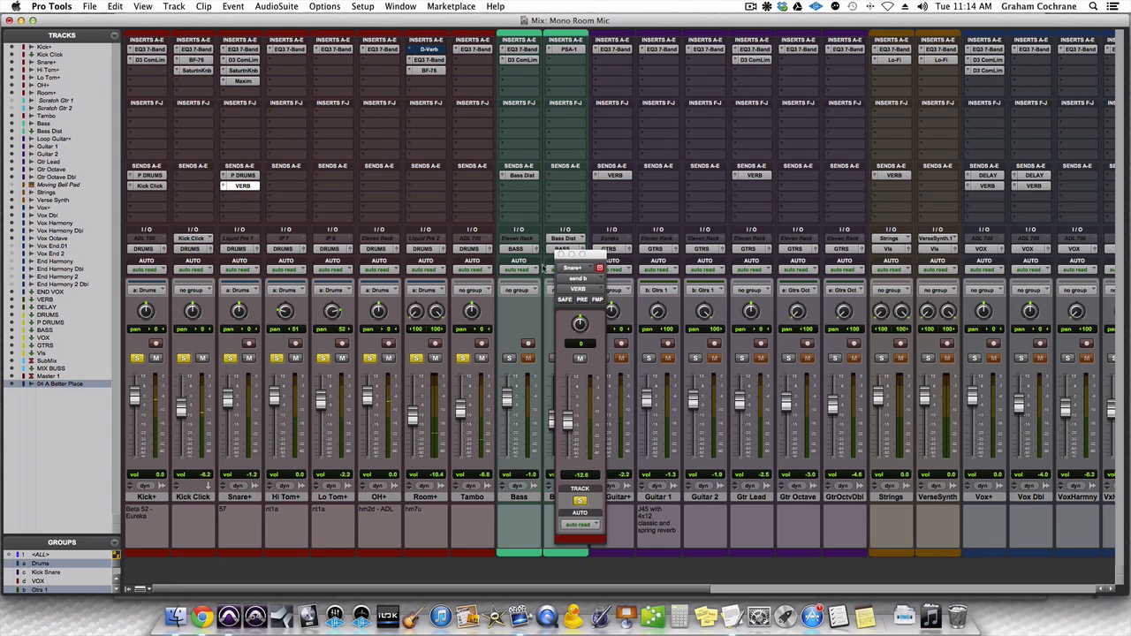
click(562, 257)
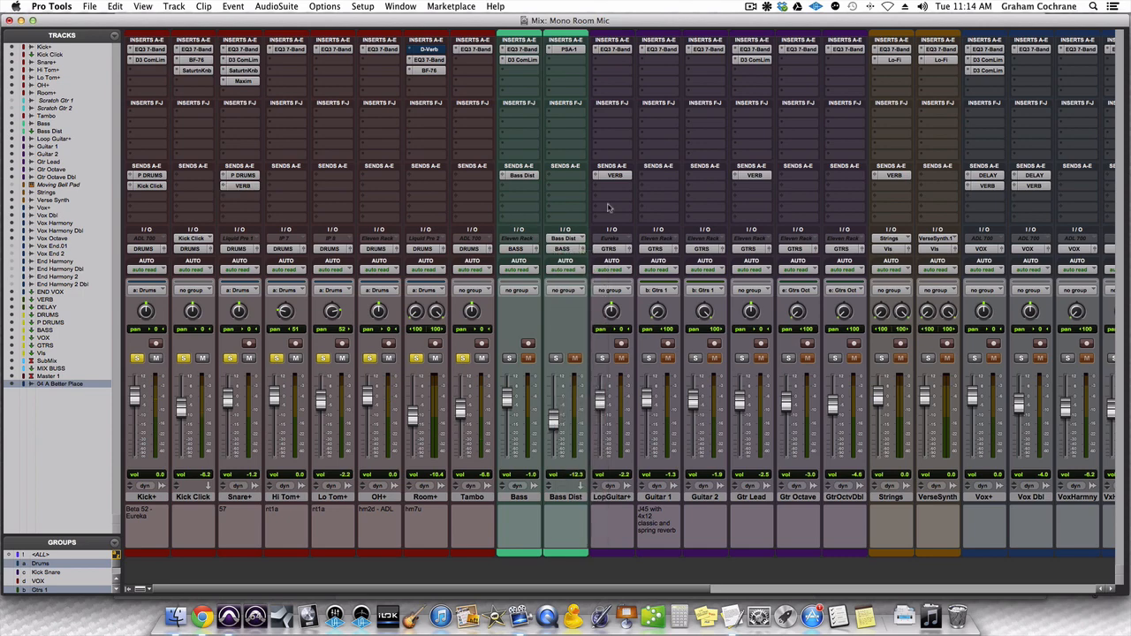
scroll(607, 209, right, 10)
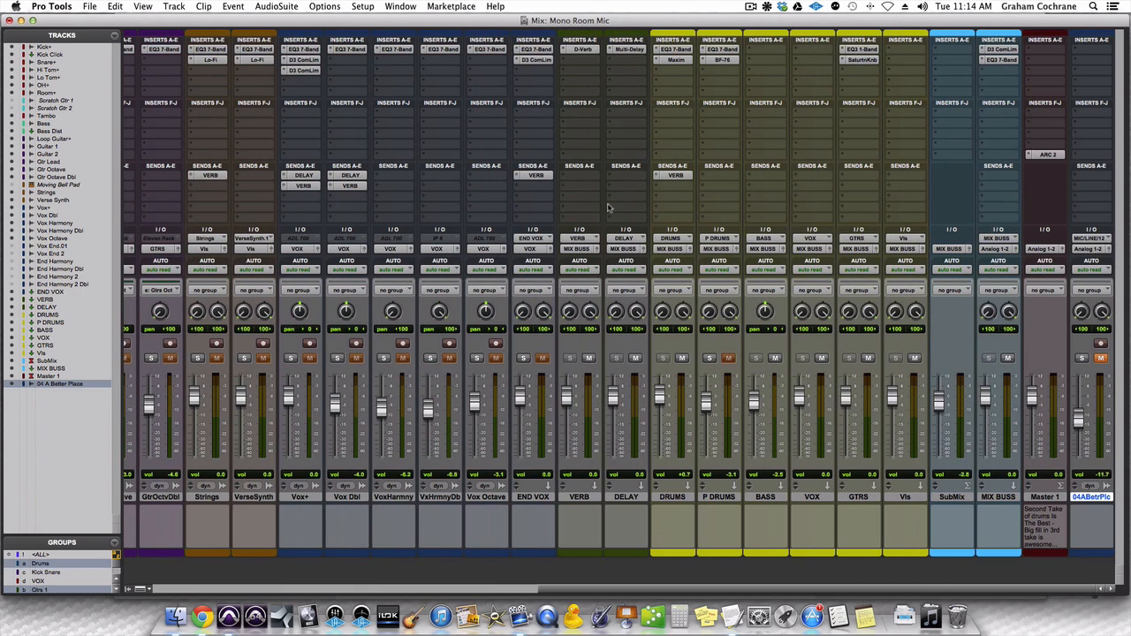
click(582, 49)
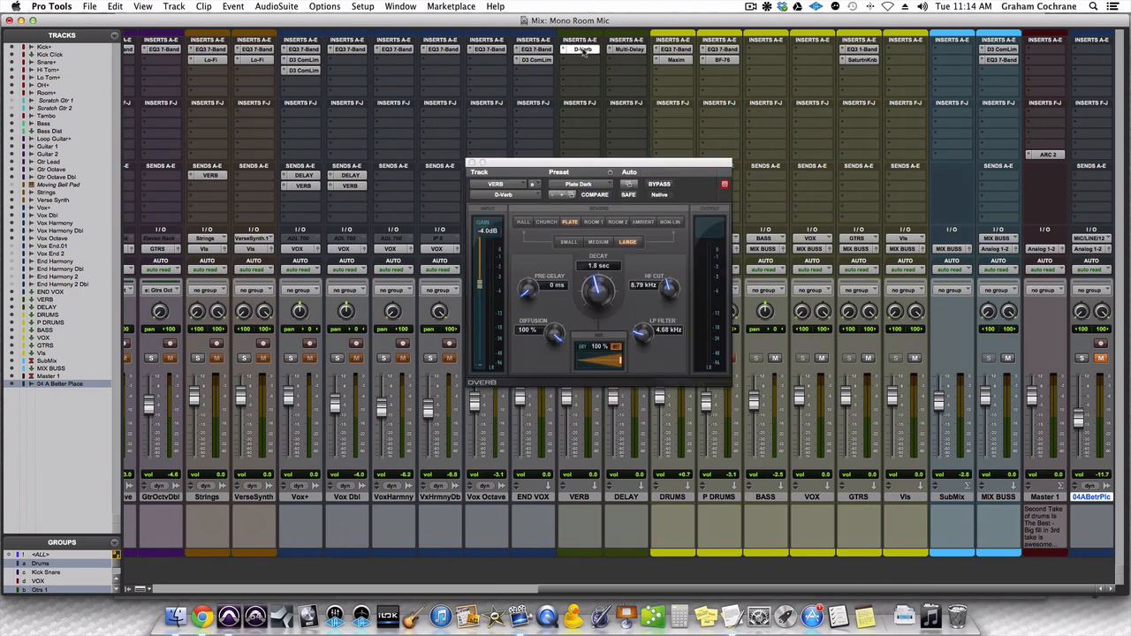
click(472, 166)
- Inspect the VERB send on the DRUMS bus and return to the individual drum tracks
scroll(473, 169, left, 10)
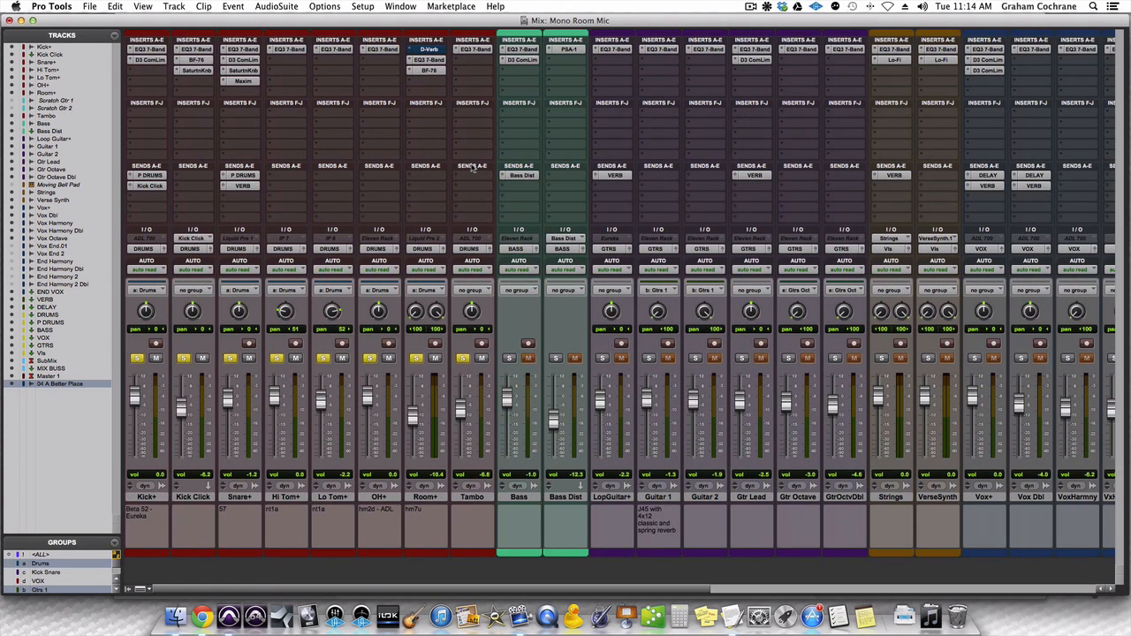
scroll(472, 165, right, 10)
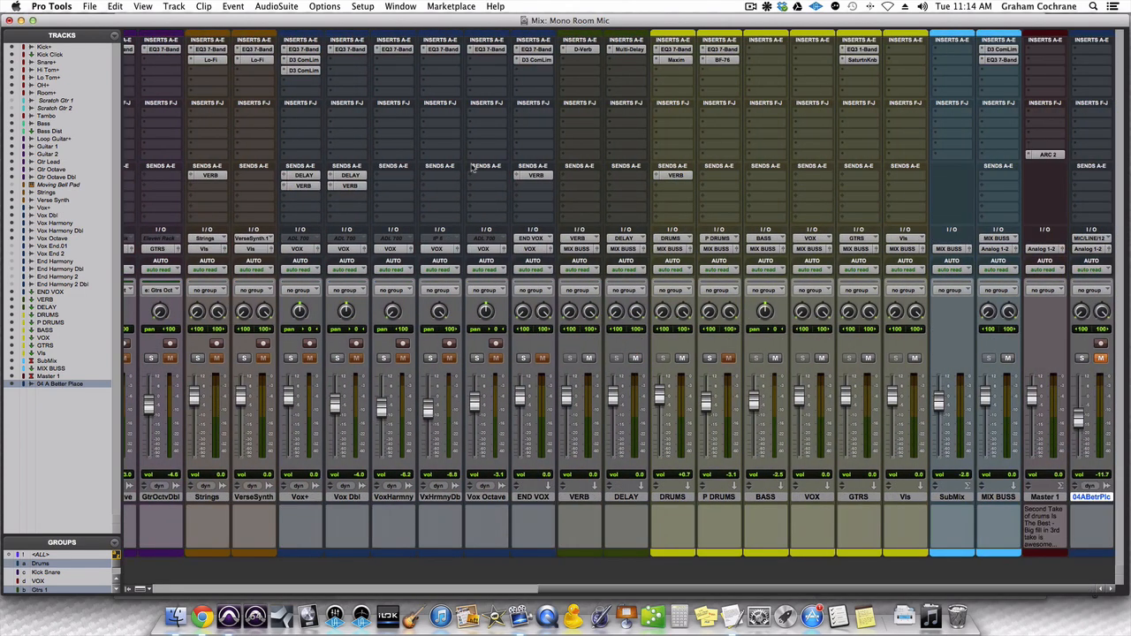
click(677, 177)
click(560, 255)
scroll(560, 194, left, 15)
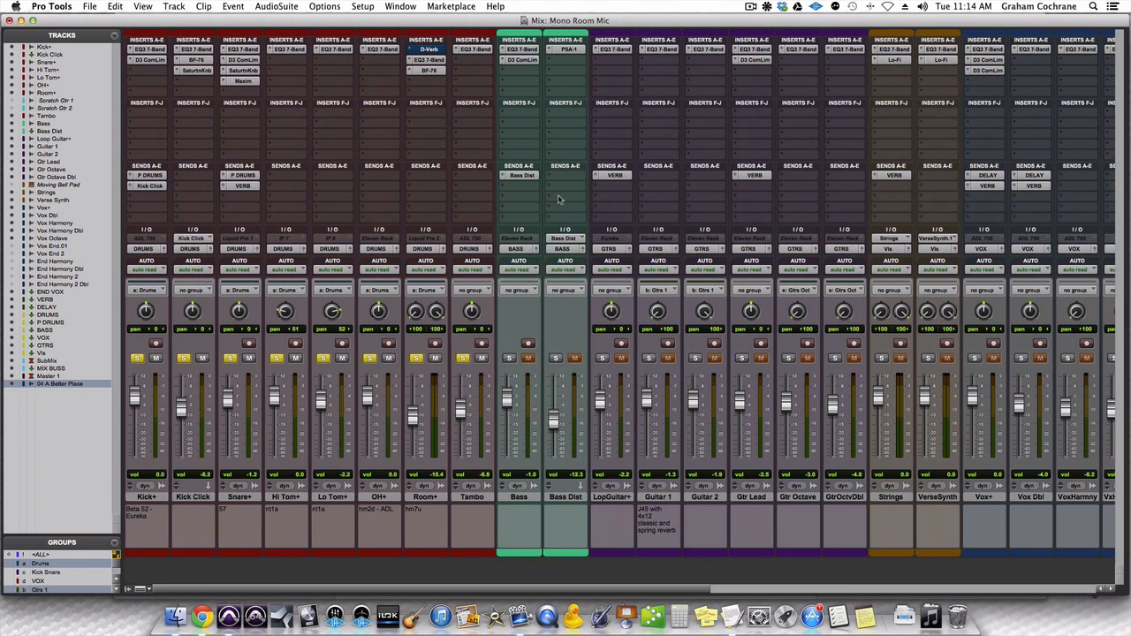
- Play the drum mix again and compare it with the Room+ D-Verb switched on and off
key(space)
super+click(436, 51)
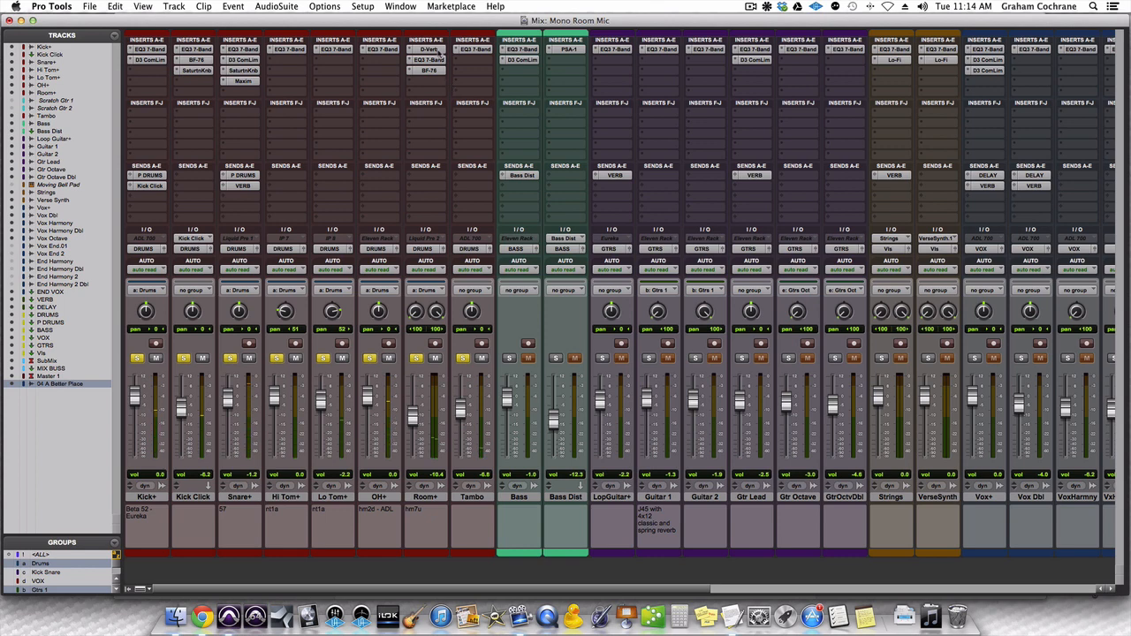
super+click(437, 51)
- Clear the drum solos, suspend the Drums group and solo only the Room+ track
click(416, 358)
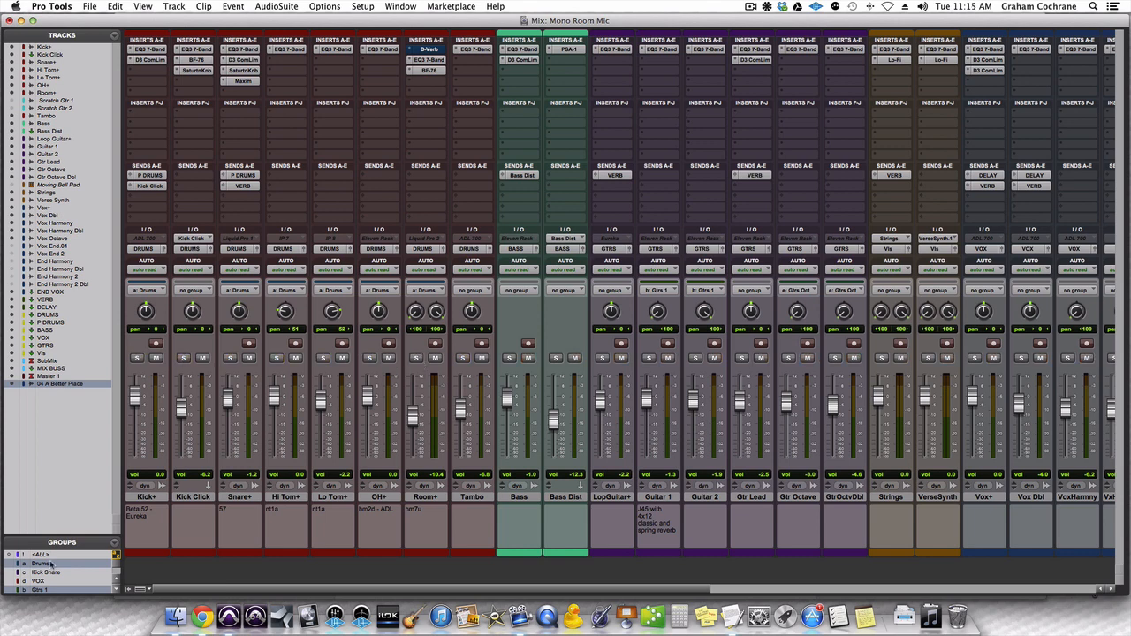
key(a)
click(416, 357)
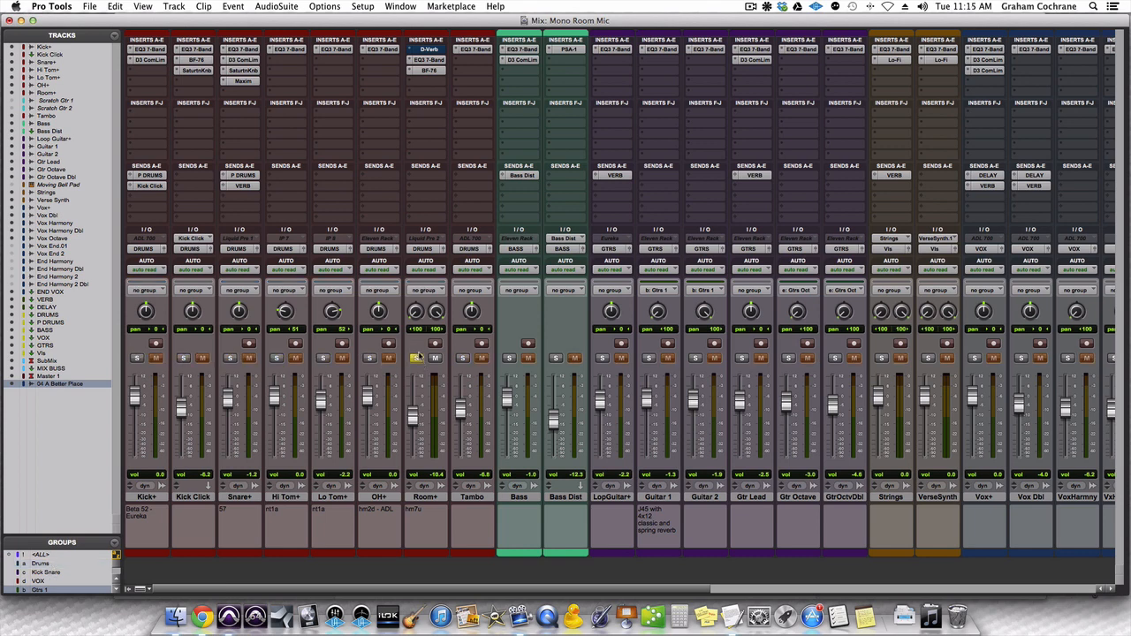
- Bypass BF-76 and EQ3 7-Band on Room+ and raise its fader to -1.6 dB to hear the raw room mic
super+click(432, 70)
super+click(431, 59)
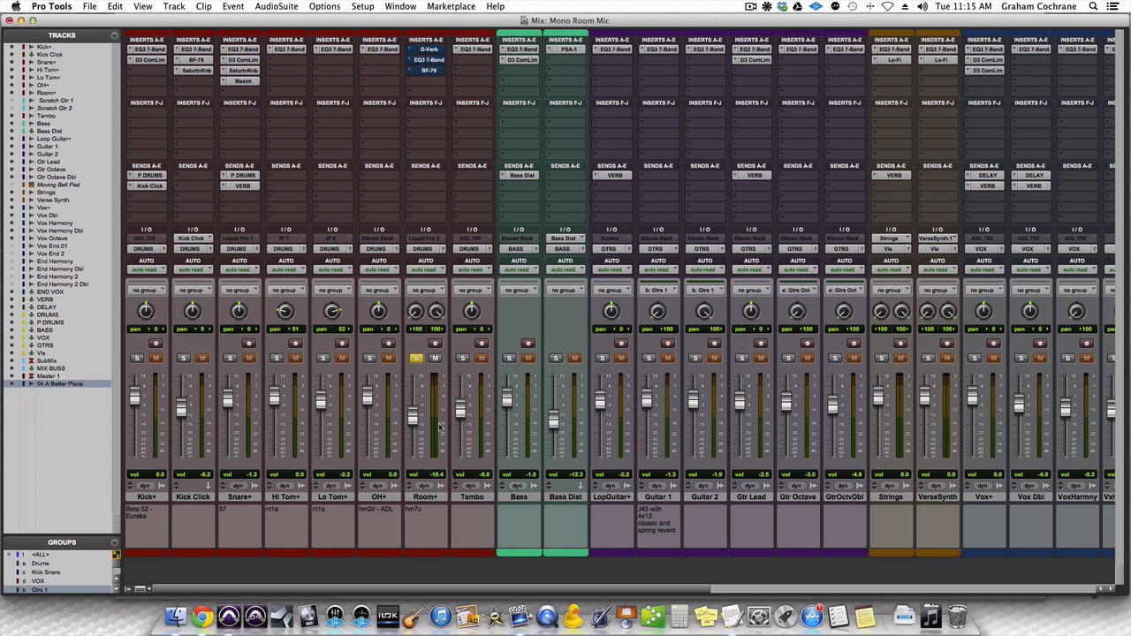
drag(413, 417, 413, 400)
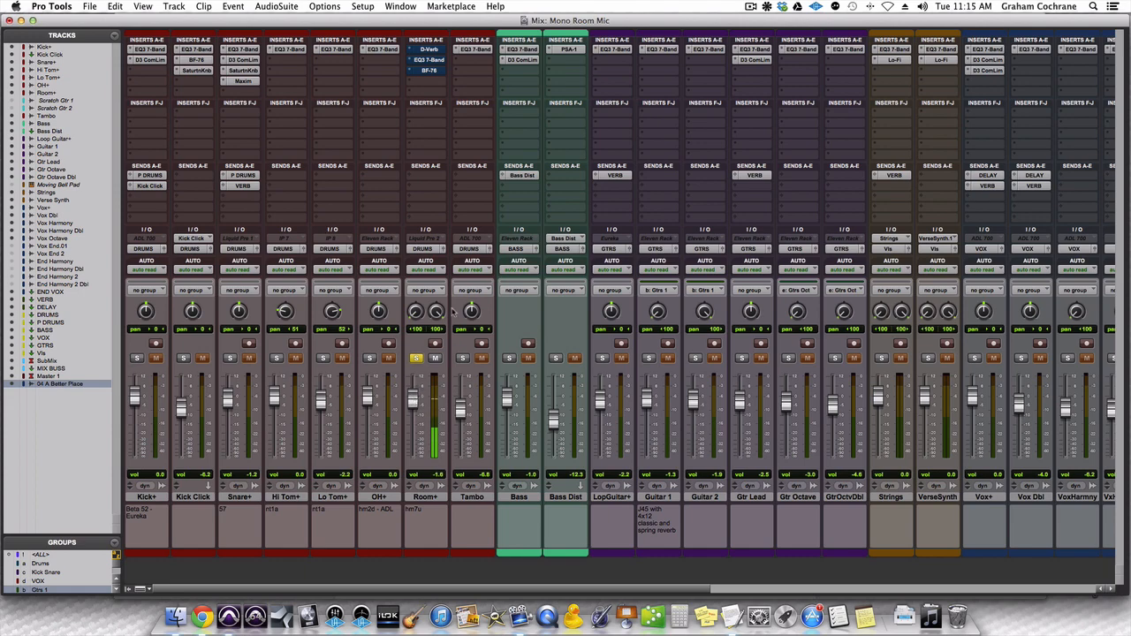
scroll(454, 313, right, 10)
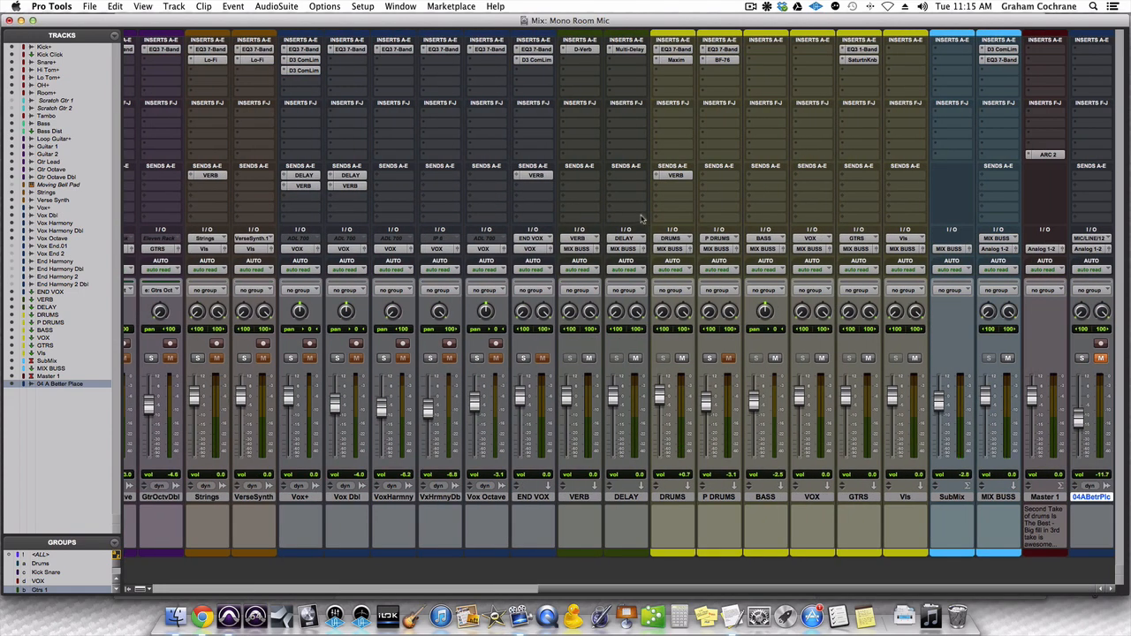
scroll(590, 361, left, 10)
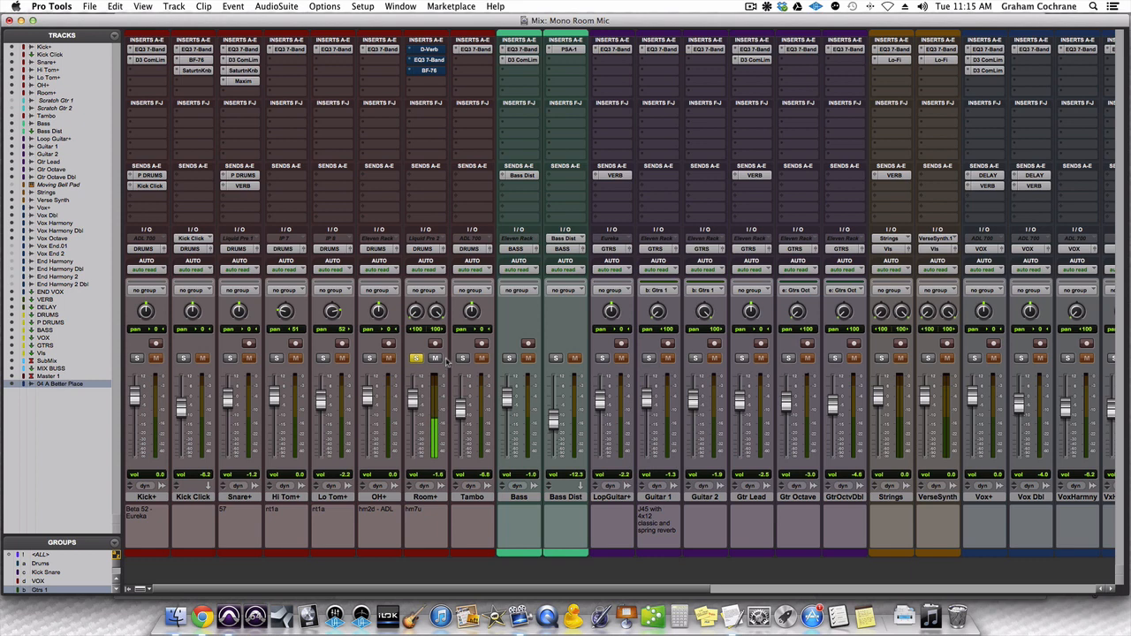
- Compare the soloed Room+ track with its EQ3 7-Band and BF-76 inserts active and bypassed
super+click(433, 62)
super+click(433, 72)
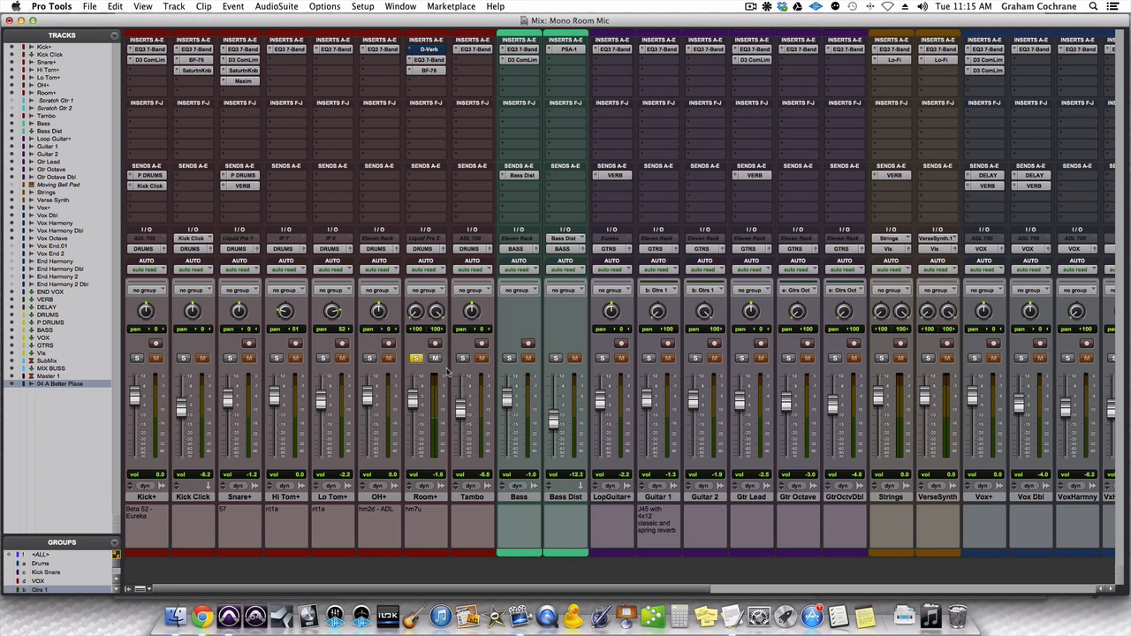
super+click(433, 61)
super+click(433, 71)
- Open D-Verb on Room+ and compare the soloed room mic with the reverb bypassed and active
click(433, 50)
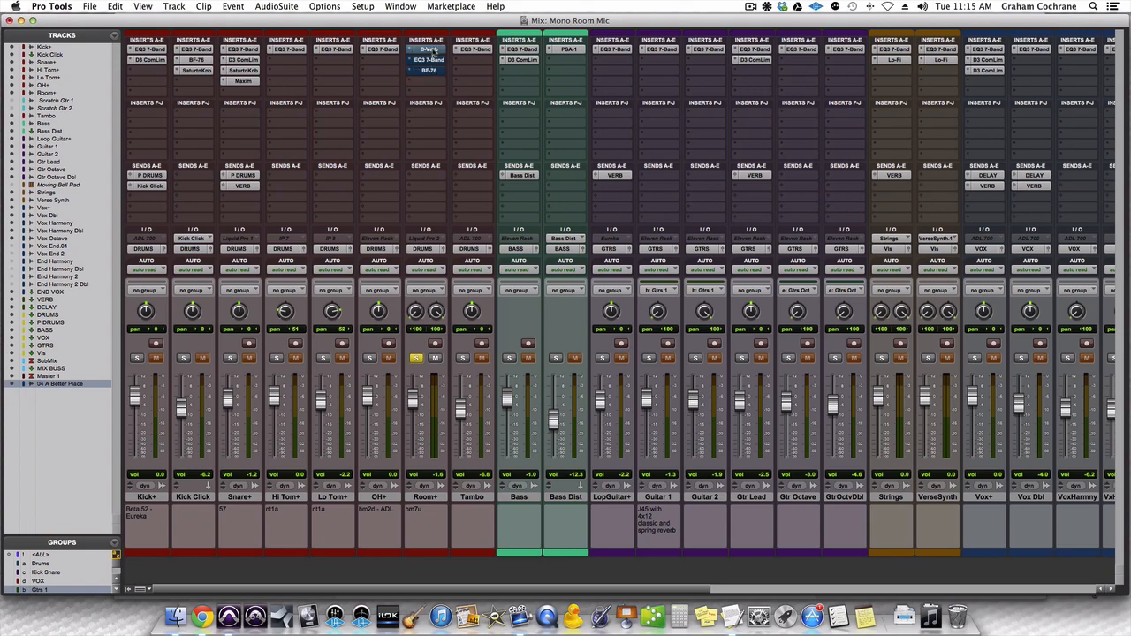
drag(576, 161, 607, 116)
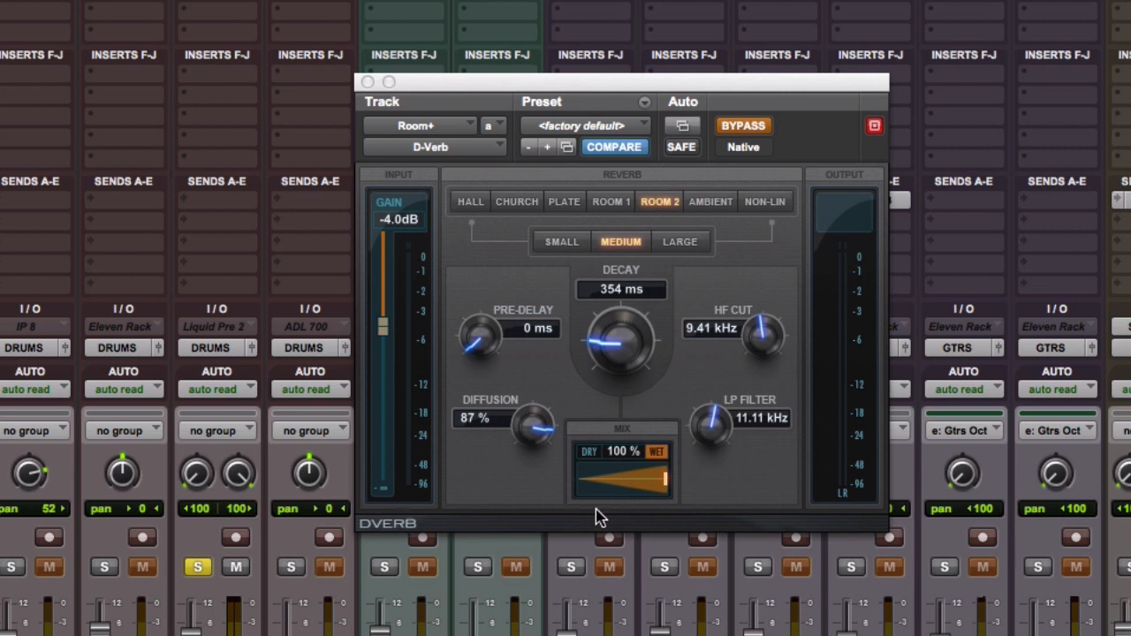
click(747, 132)
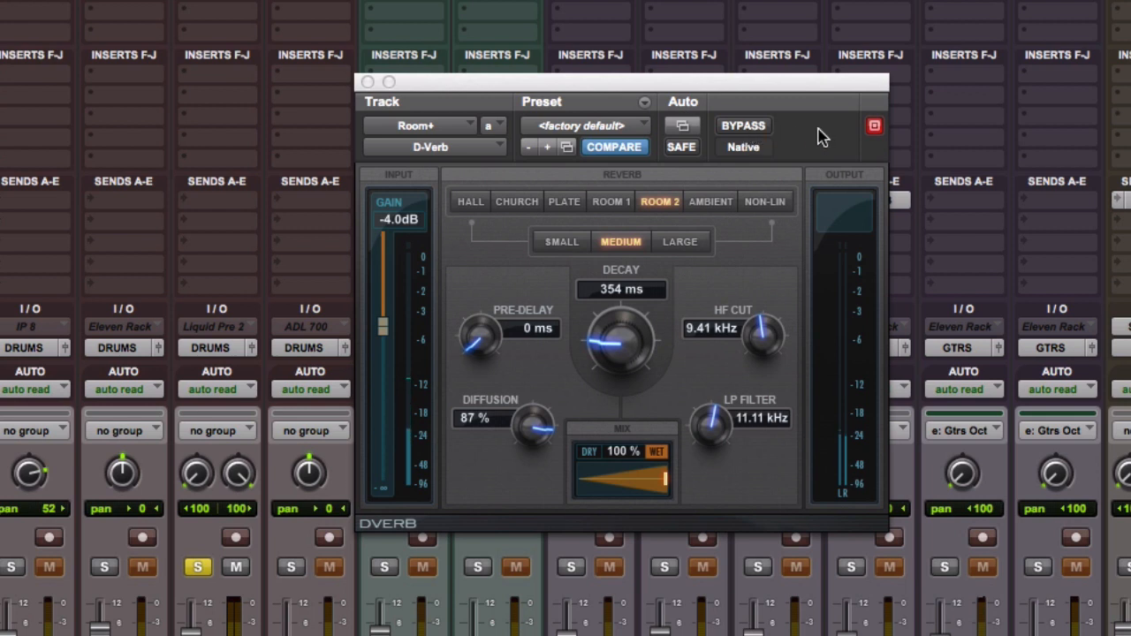
click(744, 127)
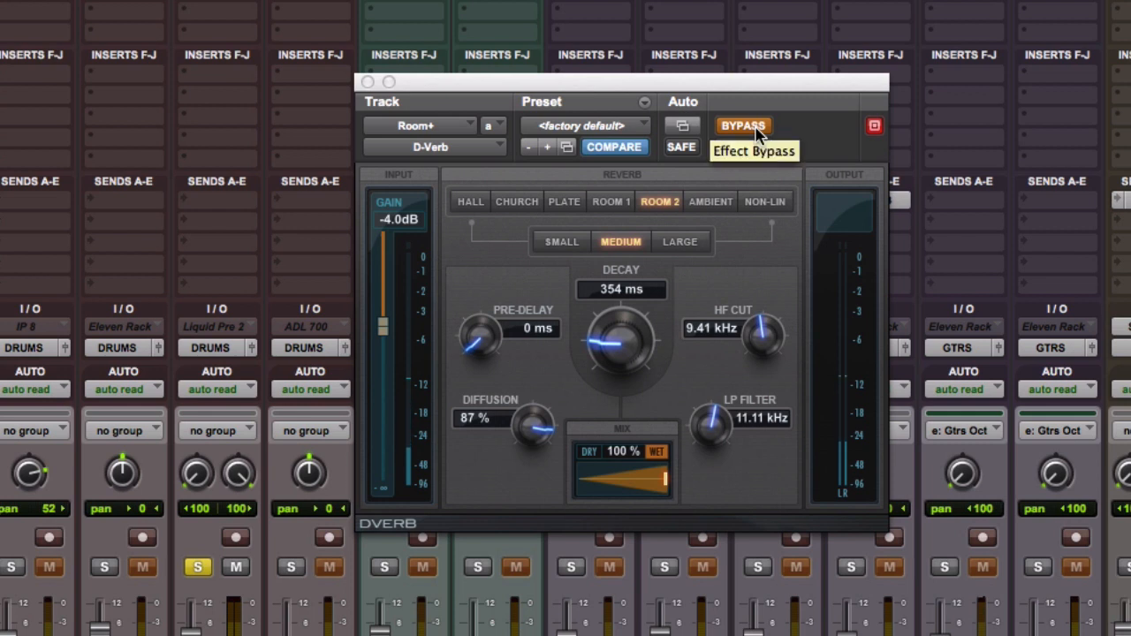
click(756, 131)
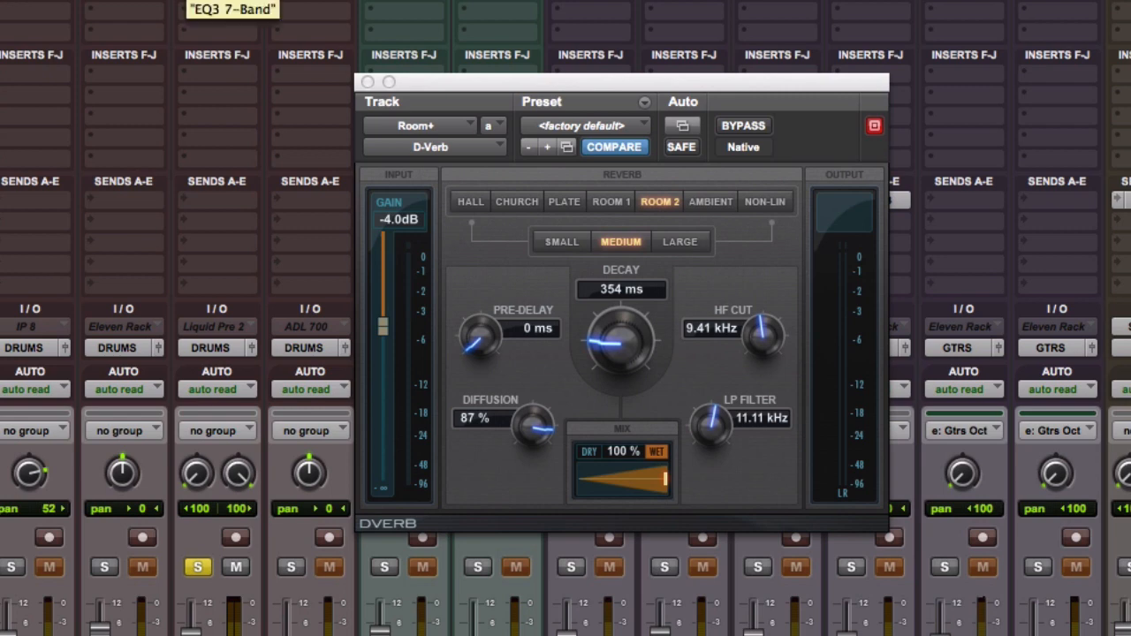
- Review the EQ3 7-Band and BF-76 settings on Room+ and close the plug-in window
click(212, 5)
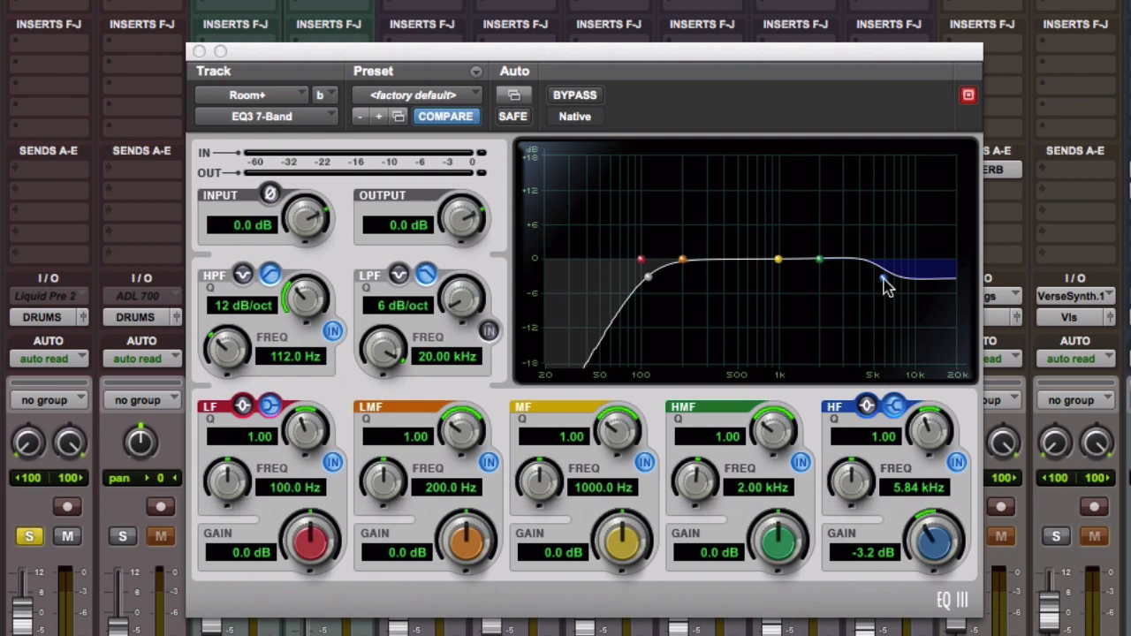
click(50, 2)
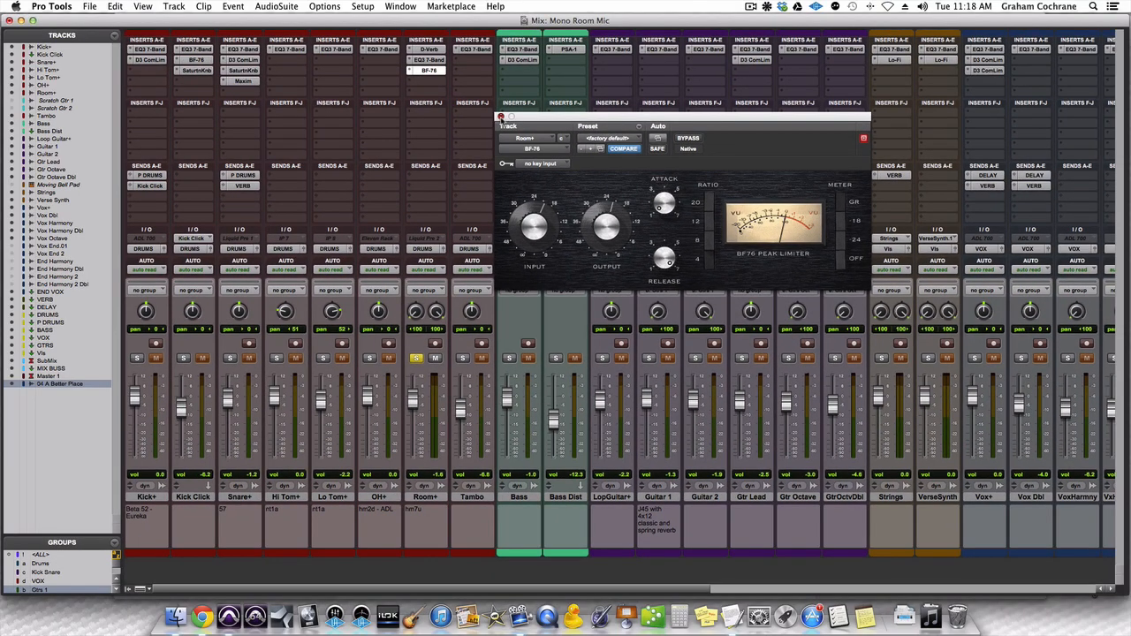
click(199, 52)
- Compare Room+ with D-Verb, EQ3 7-Band and BF-76 all bypassed, ending with all three inserts active
drag(428, 49, 426, 76)
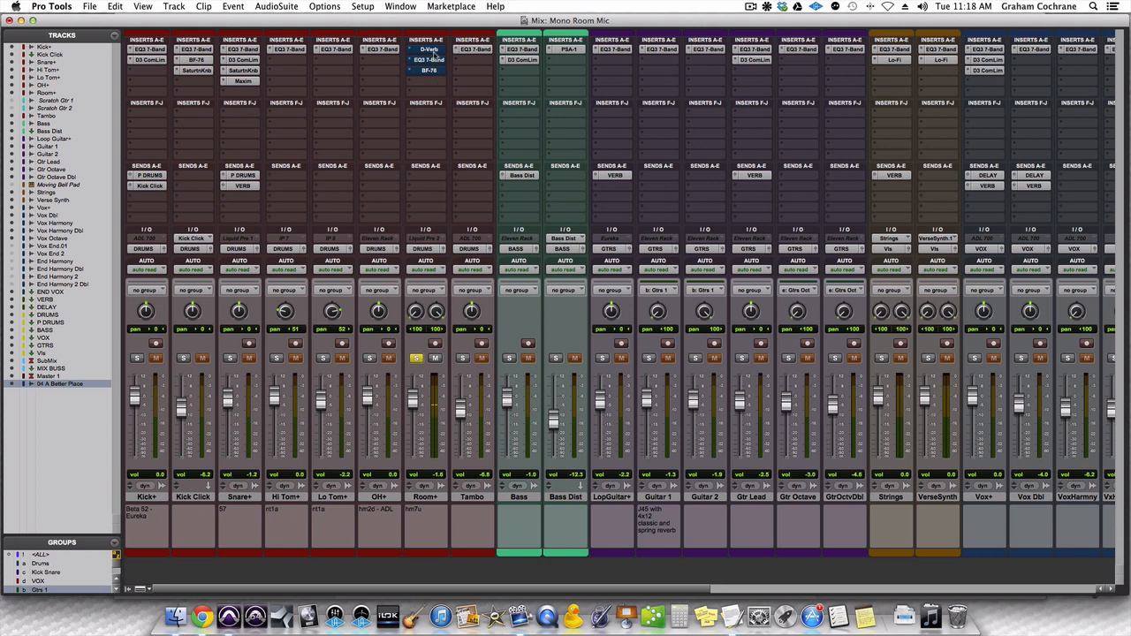
super+click(433, 50)
super+click(433, 60)
super+click(432, 71)
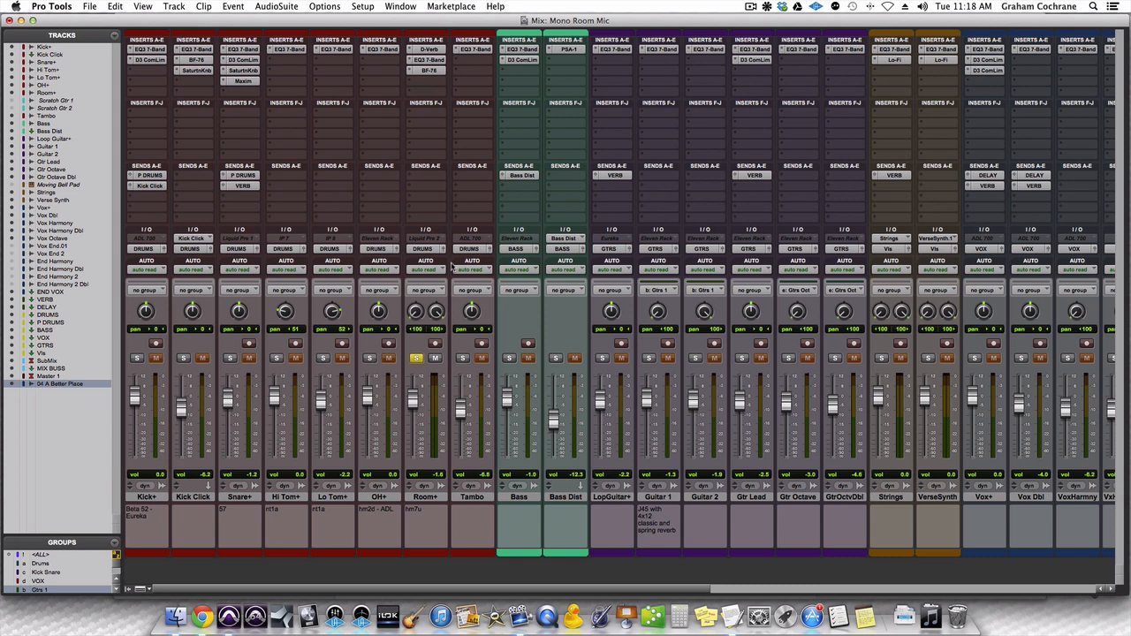
- Lower the Room+ fader to -15.1 dB, keeping the track soloed
drag(412, 399, 413, 427)
click(415, 358)
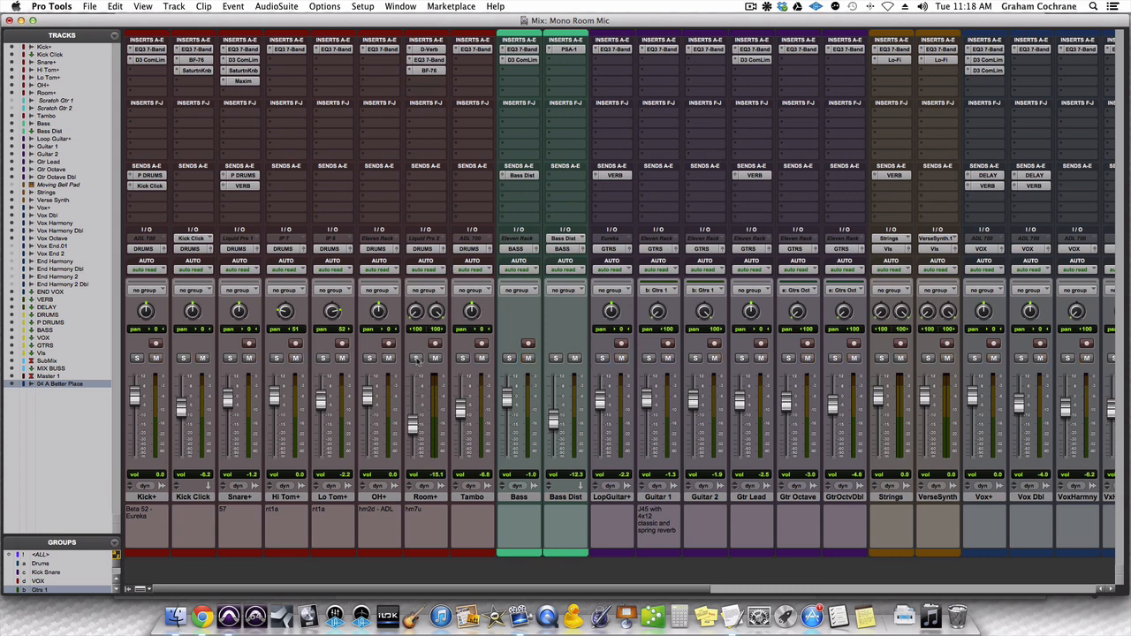
click(412, 358)
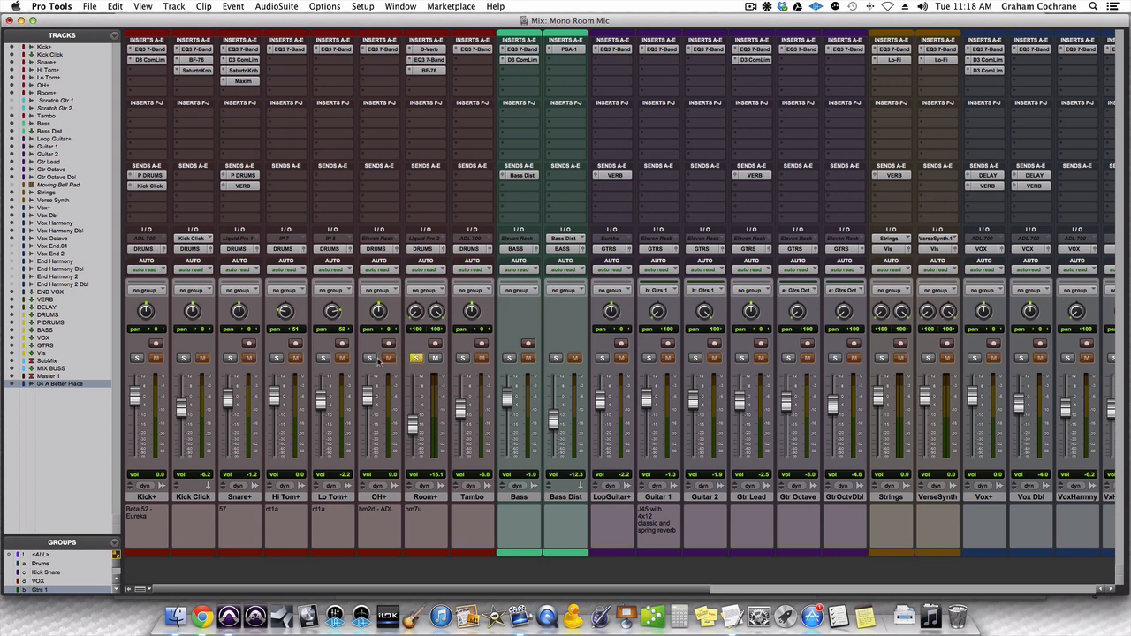
- Solo OH+, Lo Tom+, Hi Tom+, Snare+, Kick Click, Kick+ and Tambo alongside Room+
click(369, 358)
click(323, 358)
click(277, 358)
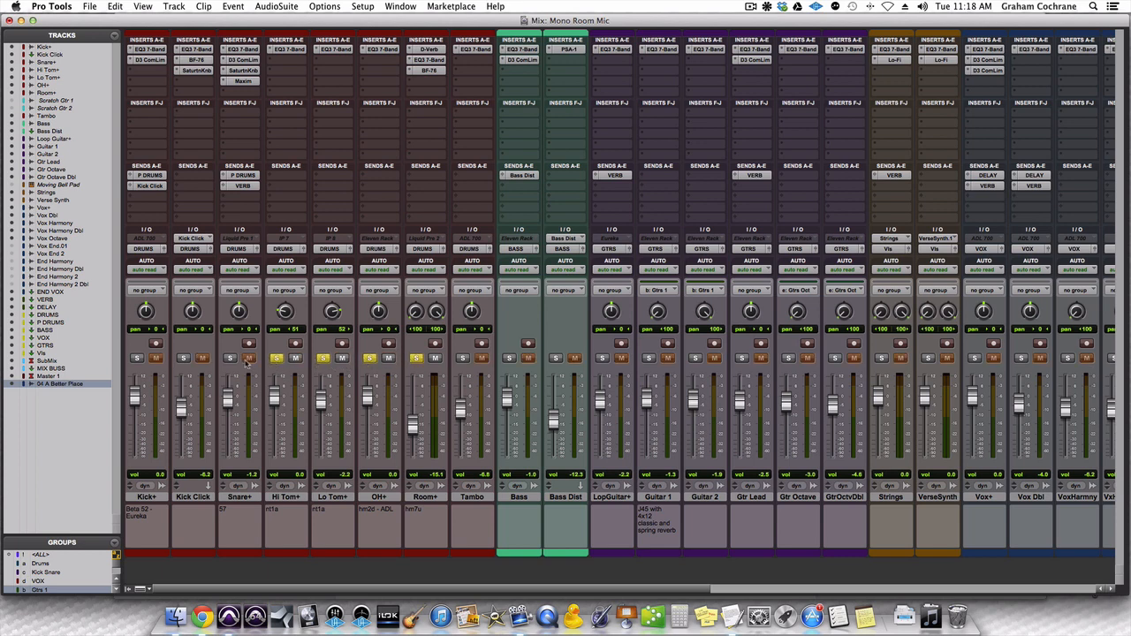
click(230, 358)
click(183, 358)
click(140, 358)
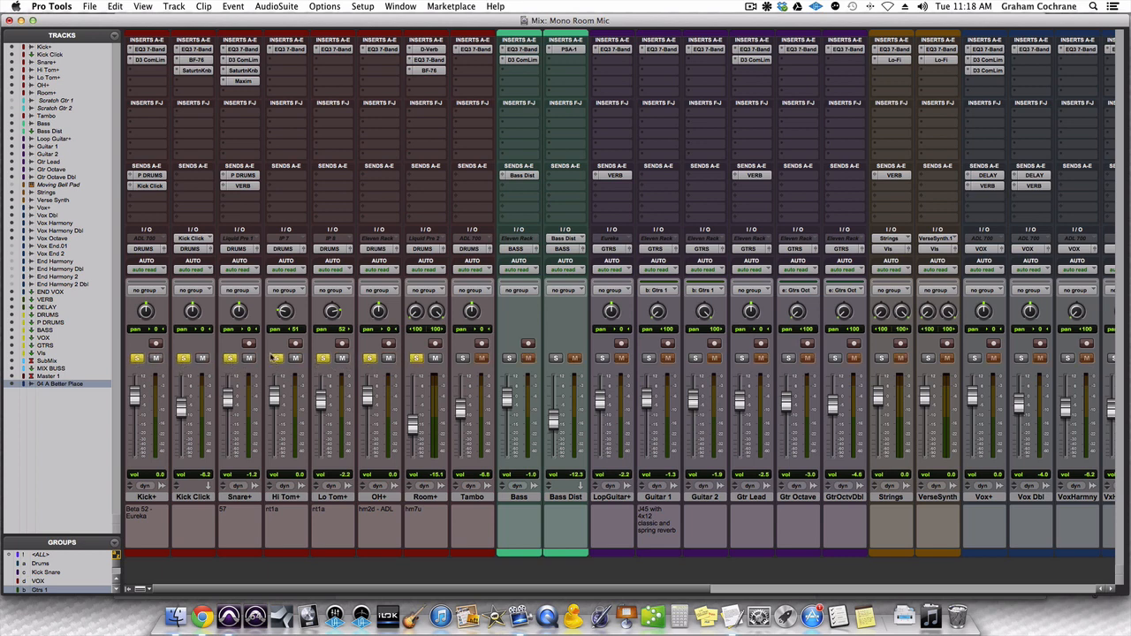
click(462, 358)
- Take Room+ out of the soloed drums, bring it back in during playback and raise its fader to -13.5 dB
click(416, 358)
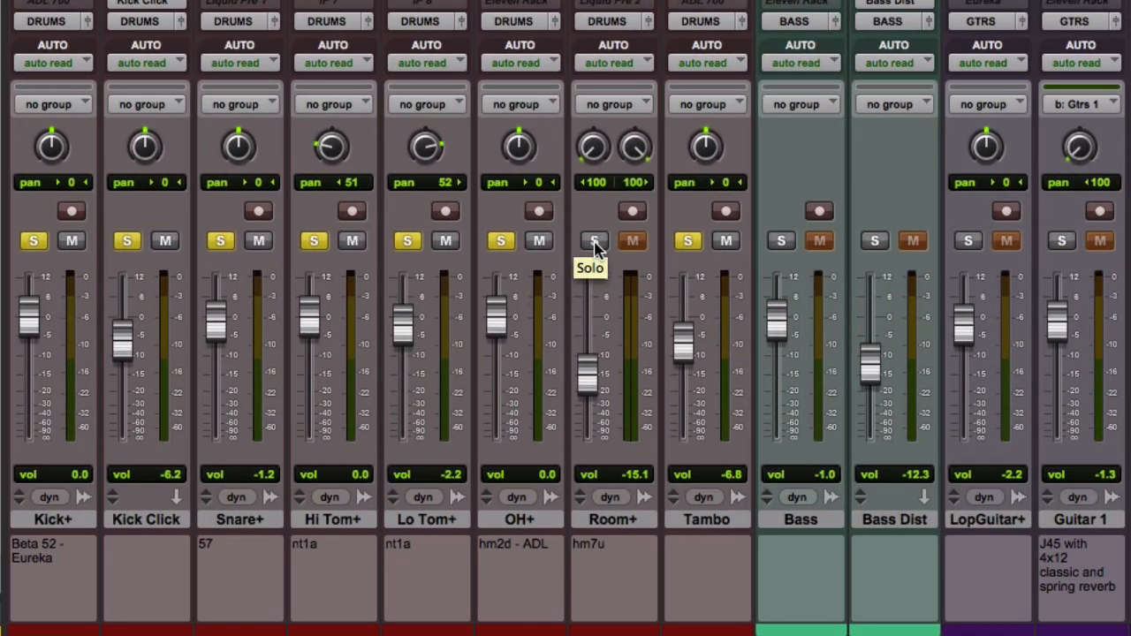
click(595, 245)
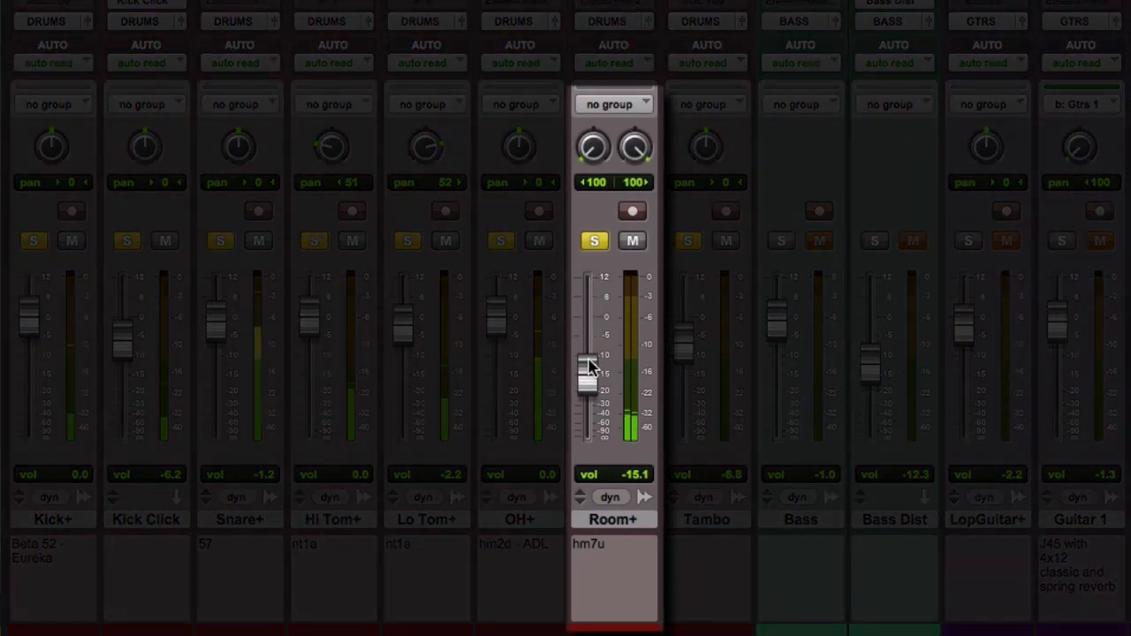
drag(586, 374, 587, 366)
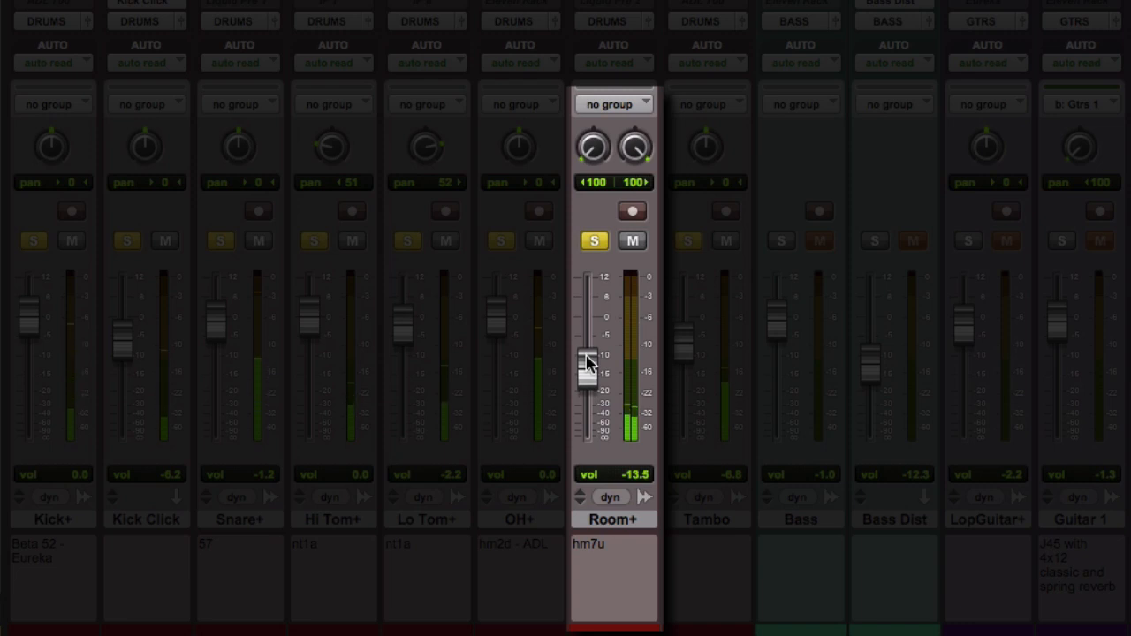
- Compare the playing drum mix with and without Room+ by toggling its solo, leaving it soloed
click(594, 243)
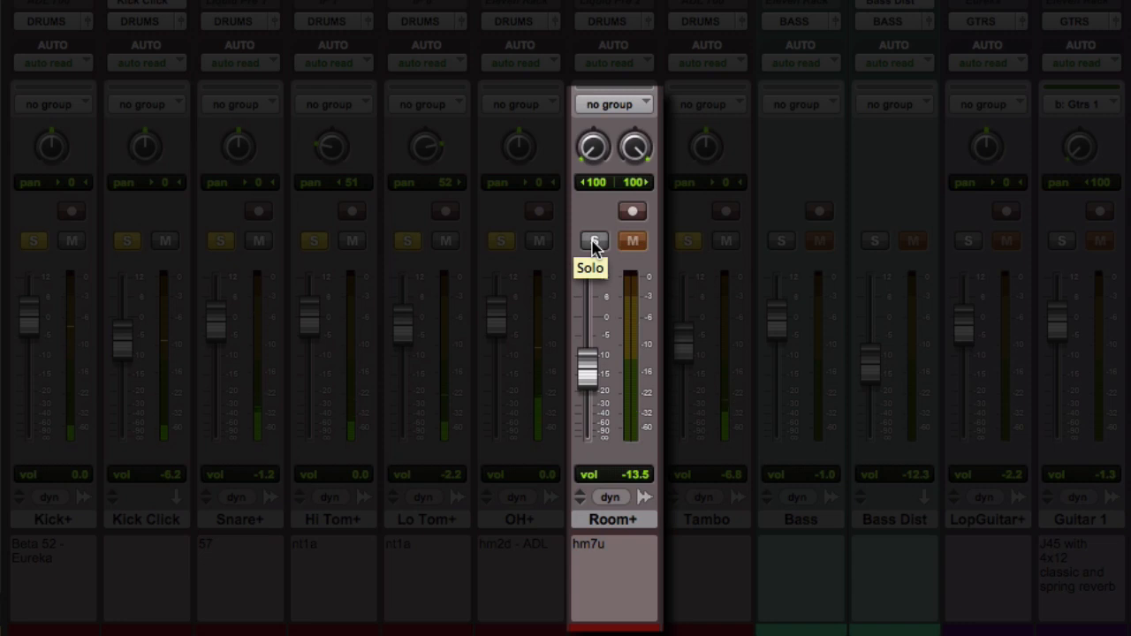
click(594, 243)
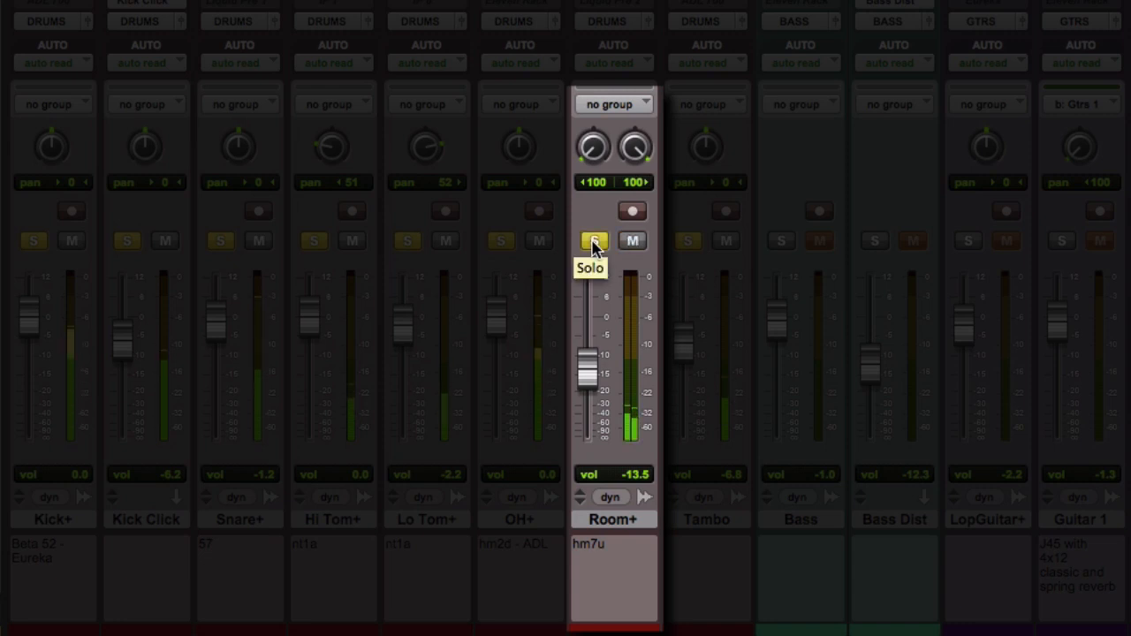
click(594, 243)
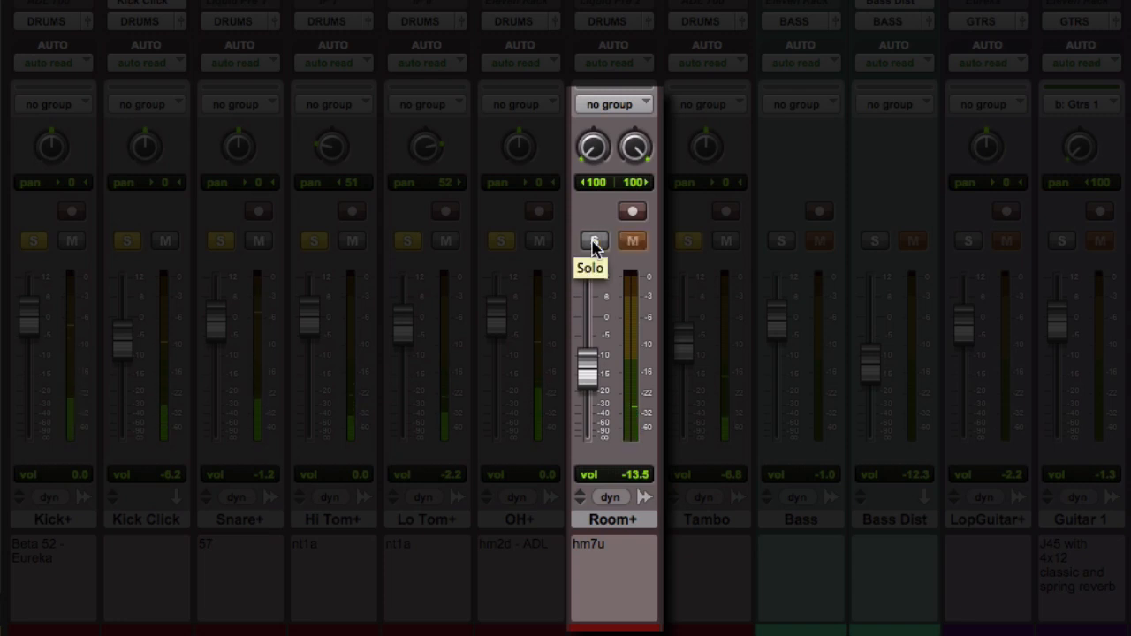
click(594, 244)
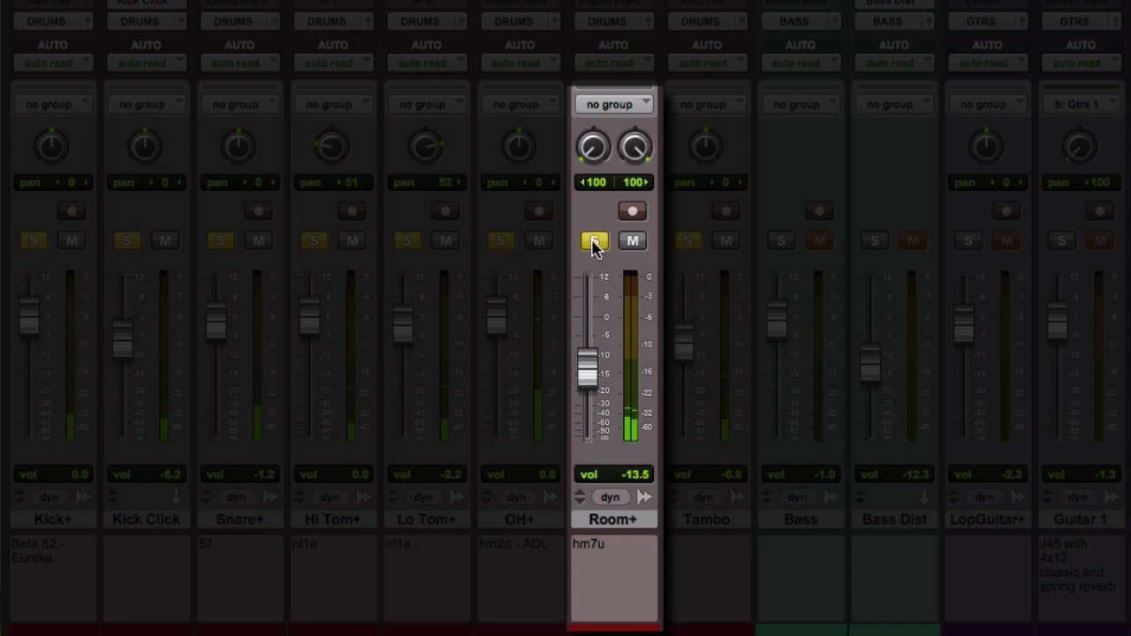